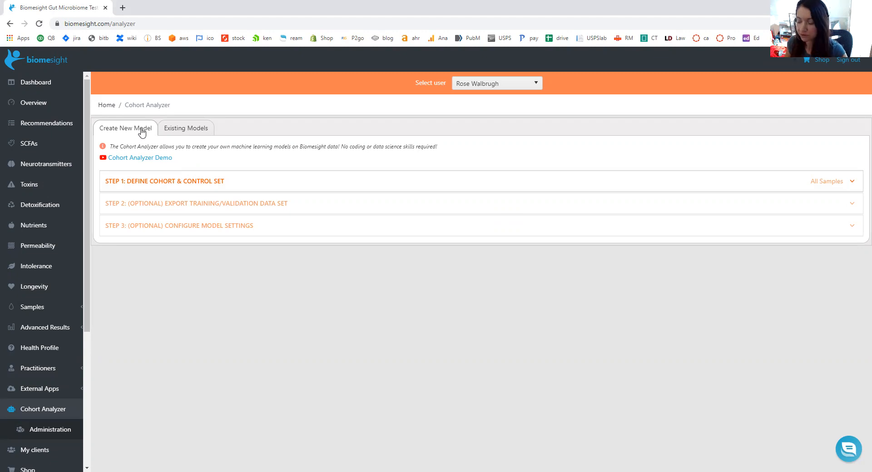
Look over the existing models and the condition values available for a new model's cohort filter.
click(189, 131)
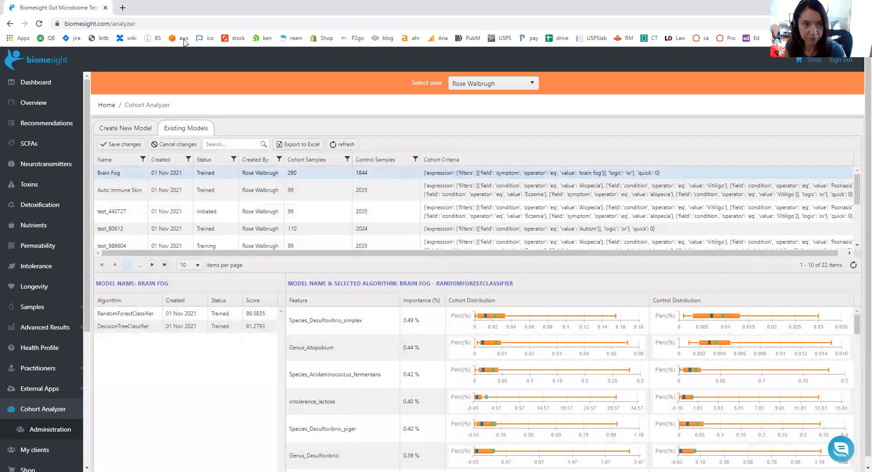
click(139, 132)
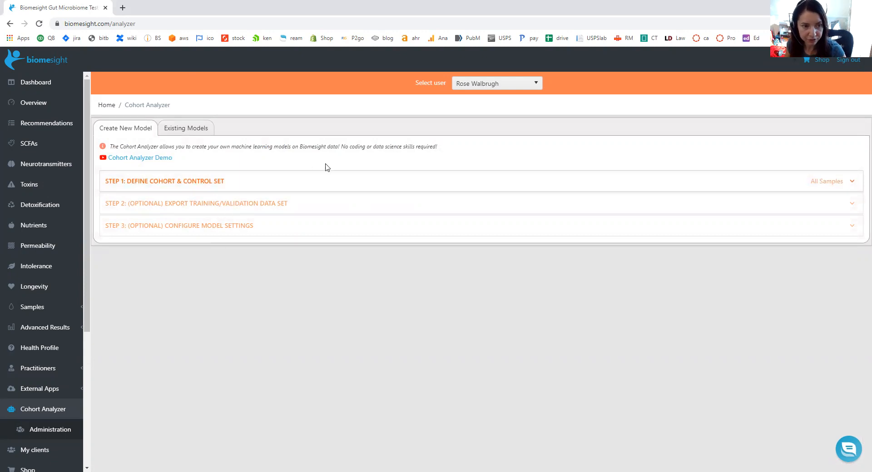
click(262, 185)
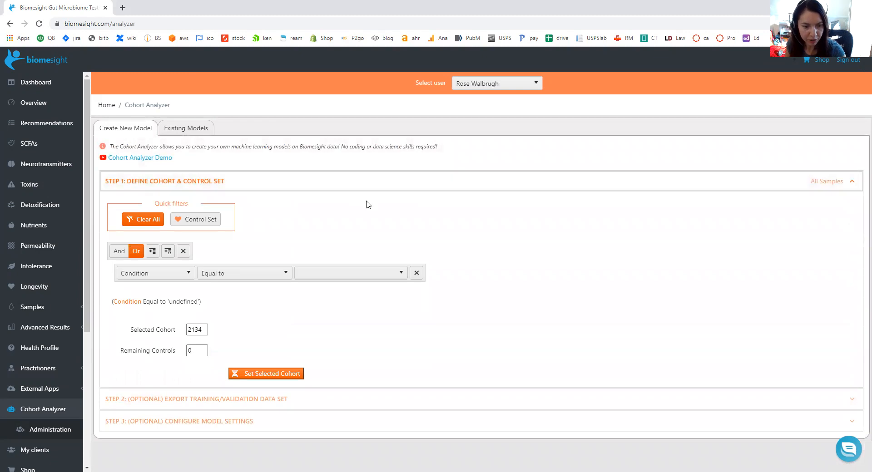
click(399, 275)
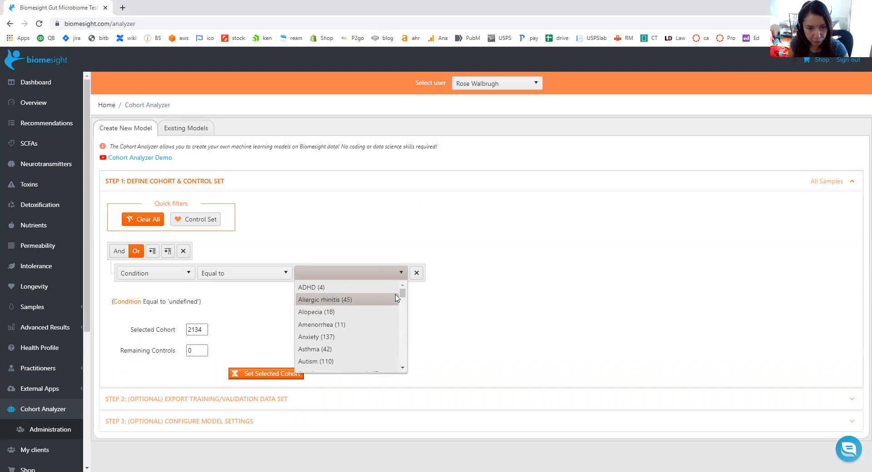
drag(402, 295, 397, 336)
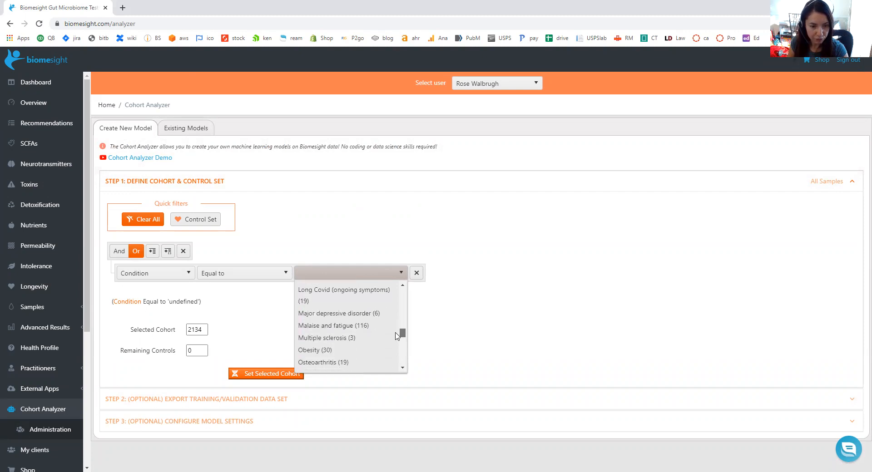
mouse_move(397, 337)
mouse_down()
mouse_move(399, 329)
mouse_move(383, 327)
mouse_up()
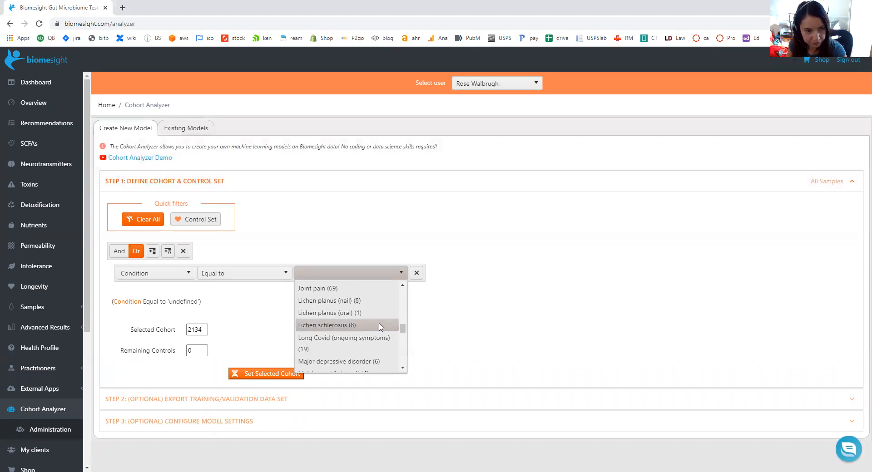
click(172, 273)
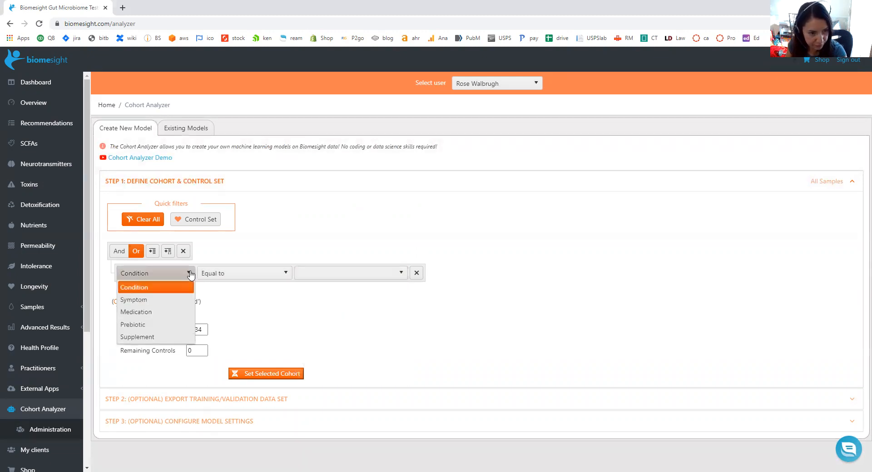
click(174, 301)
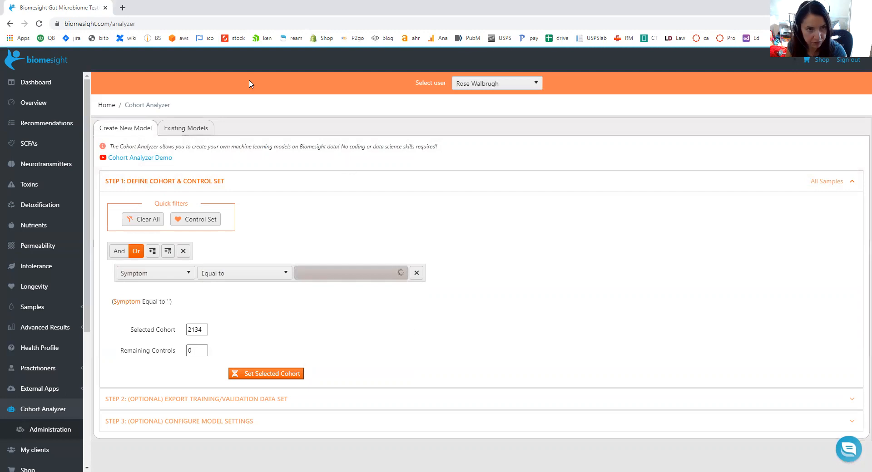
click(268, 24)
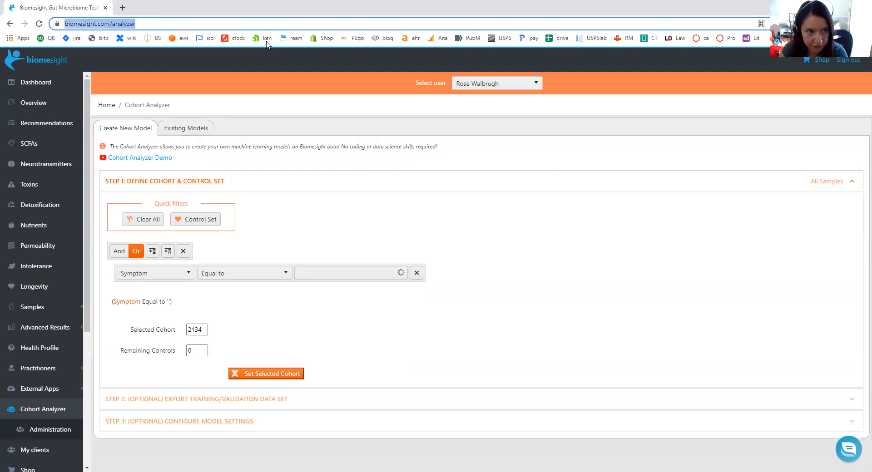
key(Return)
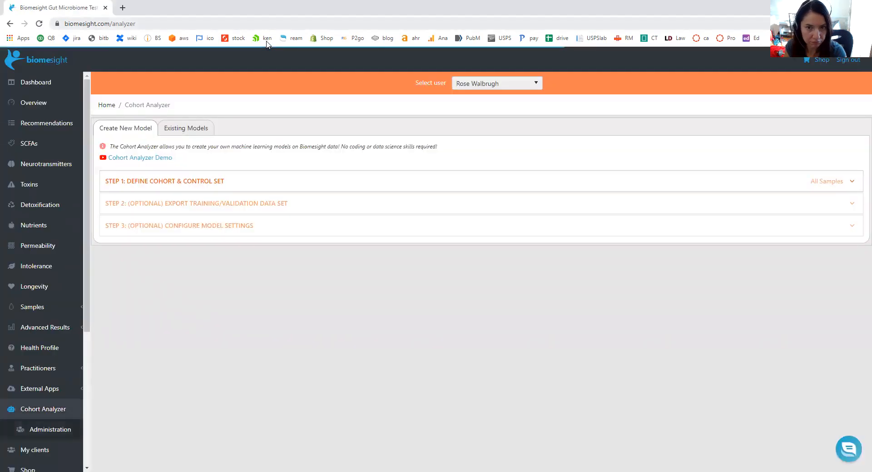
Define the new model's cohort with a filter where Symptom is equal to brain fog.
click(277, 185)
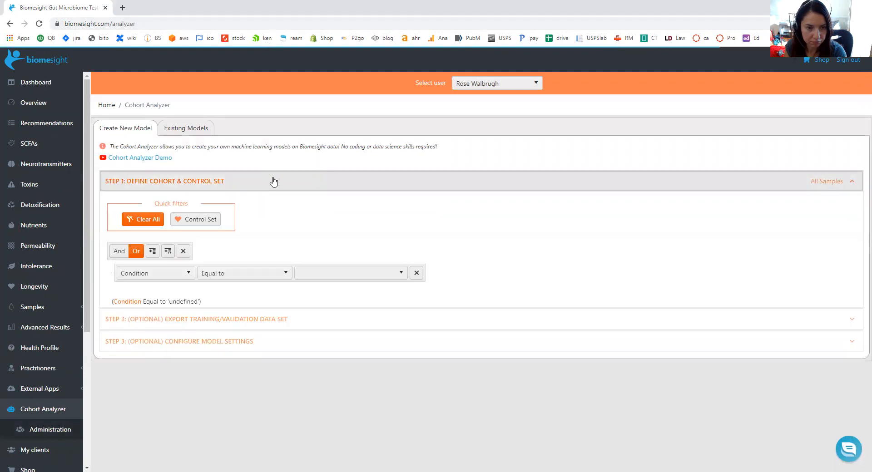
click(187, 274)
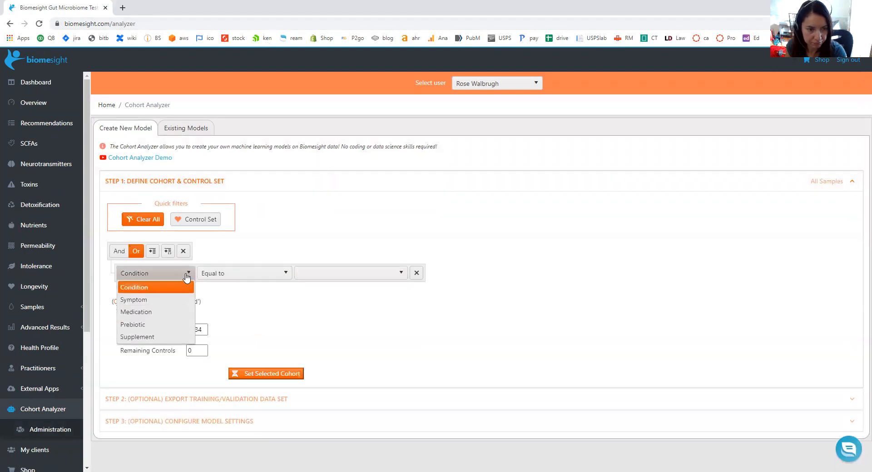
click(177, 301)
click(321, 275)
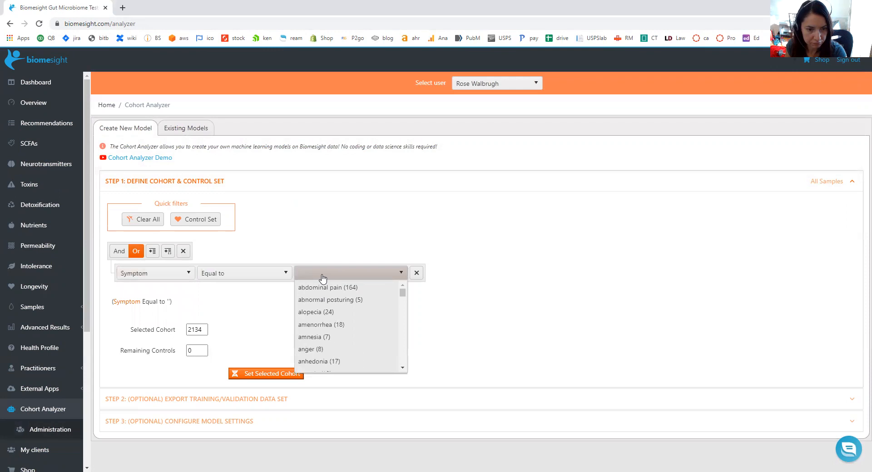
text(bradycardia (22)
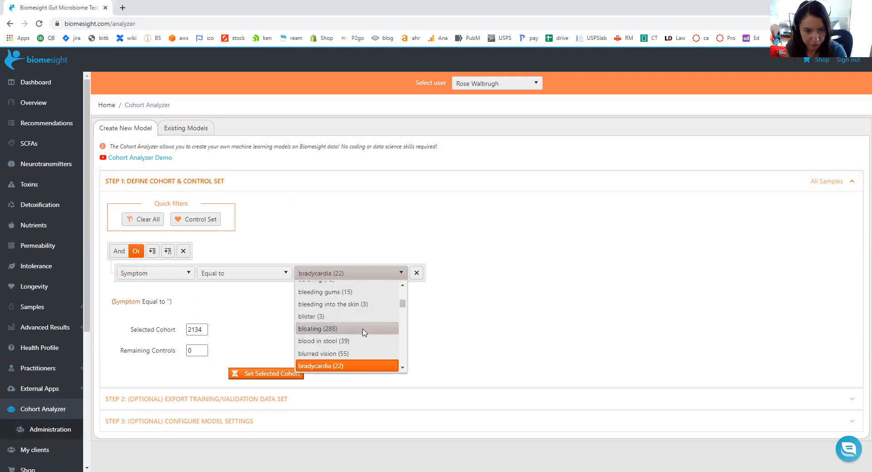
click(402, 369)
click(402, 370)
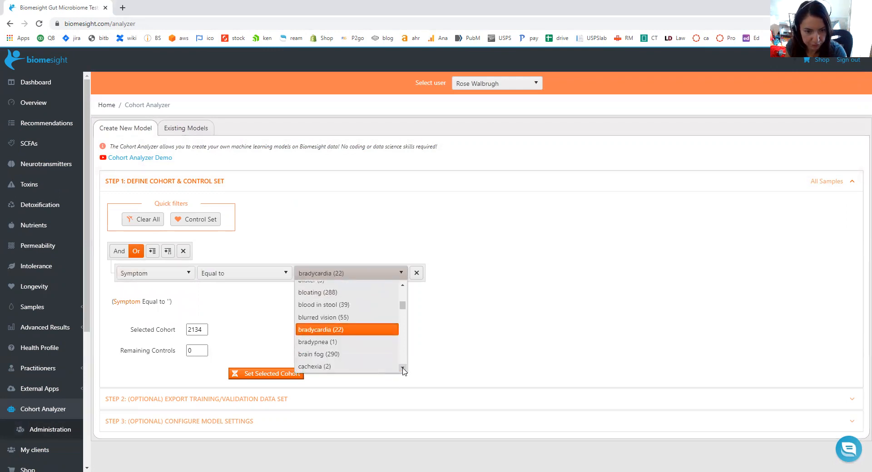
click(362, 355)
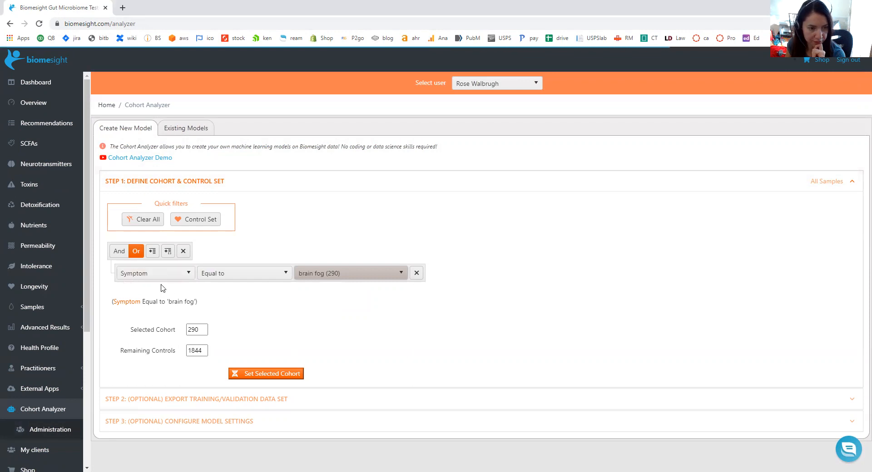
click(152, 252)
click(188, 296)
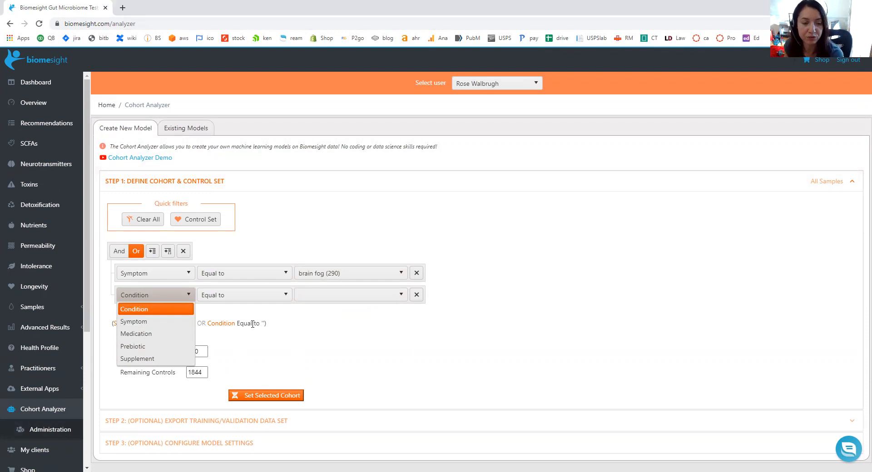
click(426, 342)
click(417, 295)
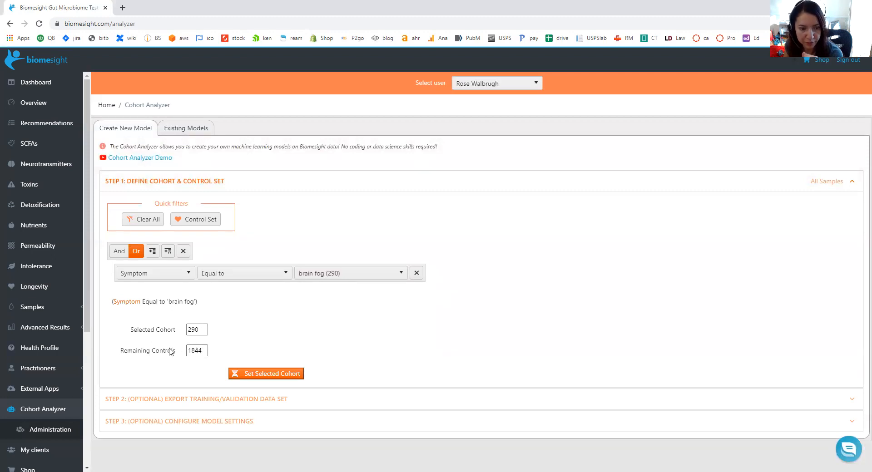
Set the brain fog filter as the selected cohort, initiate the analyzer and mark the browser instruction in the status log.
click(276, 376)
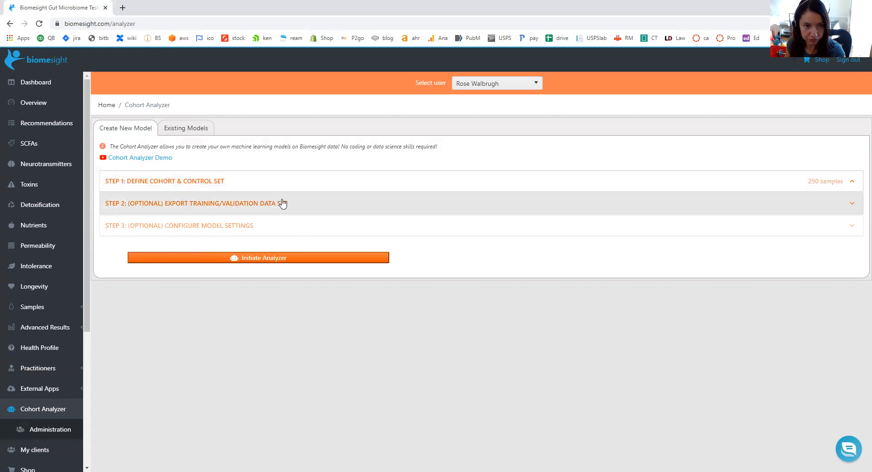
click(267, 260)
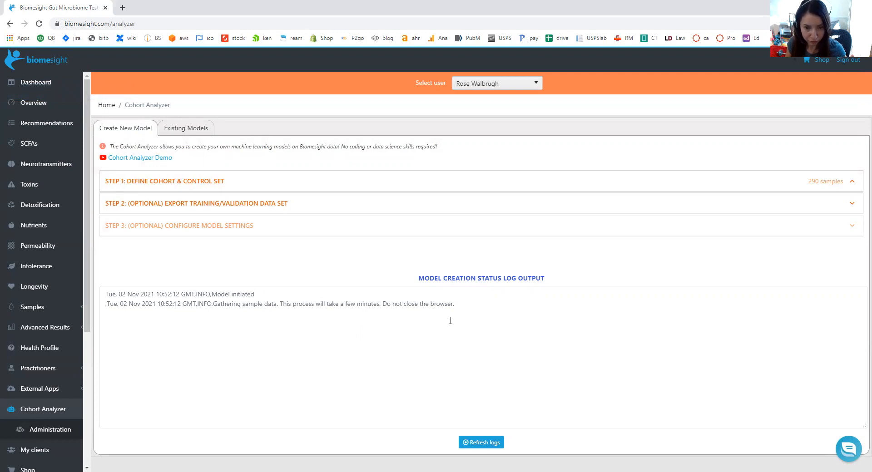
drag(456, 304, 384, 306)
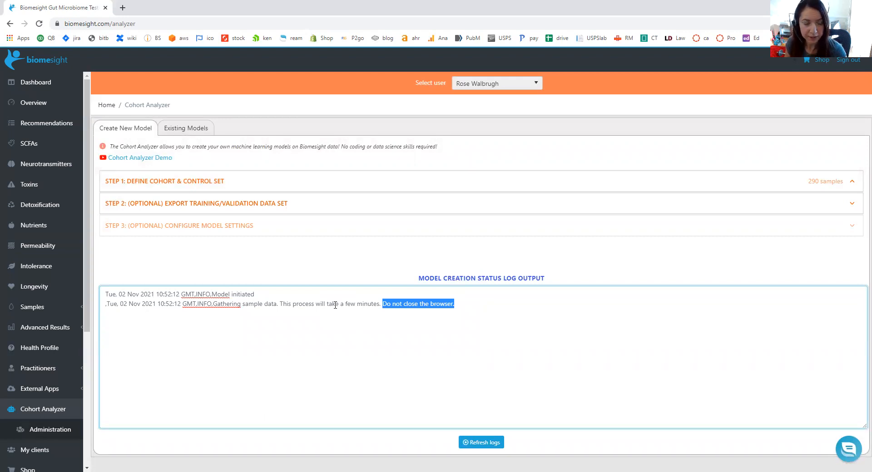
Open the trained Brain Fog model among the existing models and view its RandomForestClassifier results.
click(198, 131)
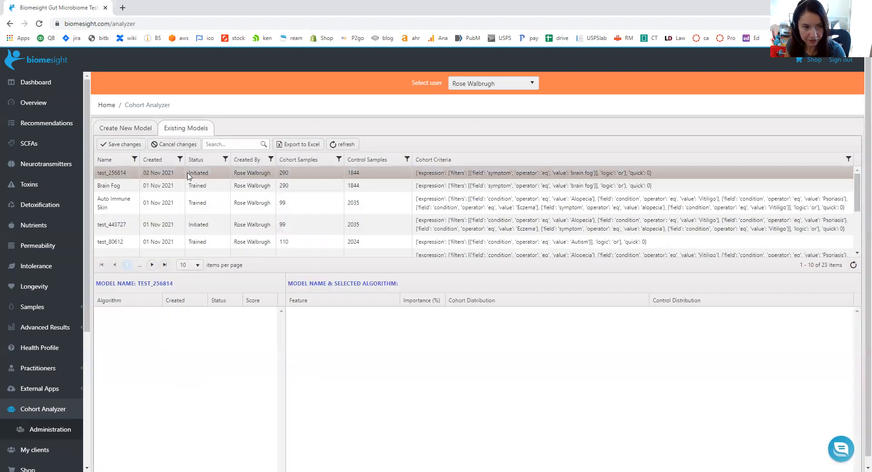
click(209, 172)
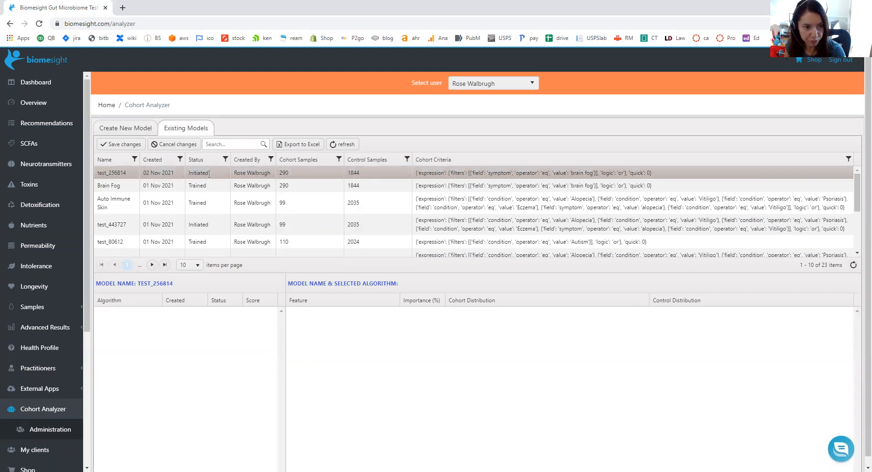
click(131, 190)
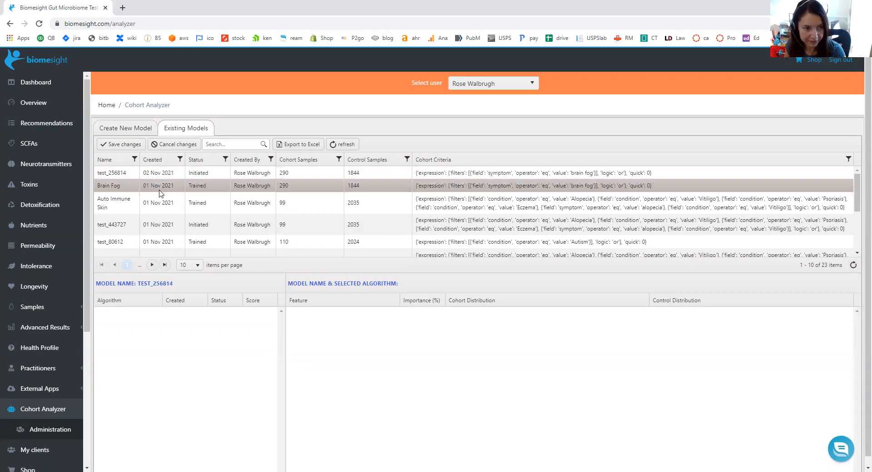
click(130, 188)
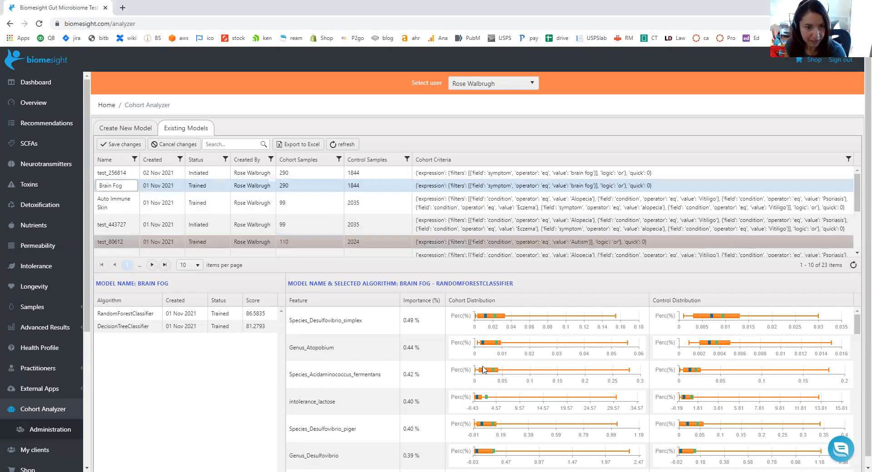
click(147, 313)
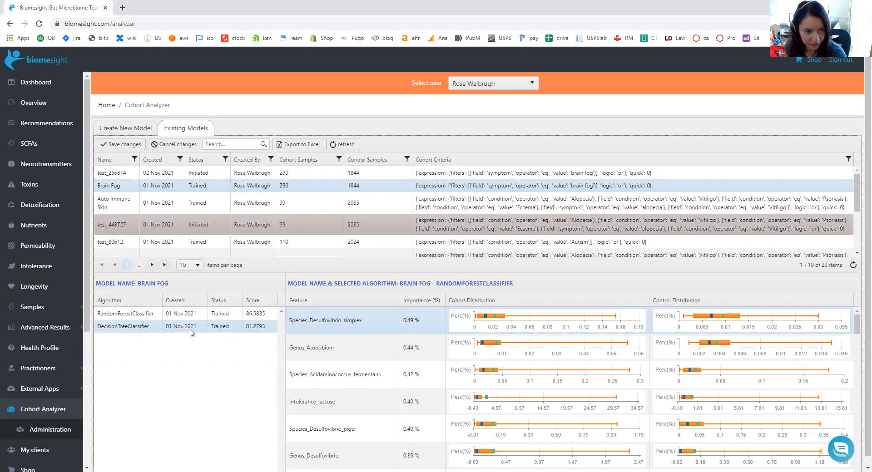
click(150, 315)
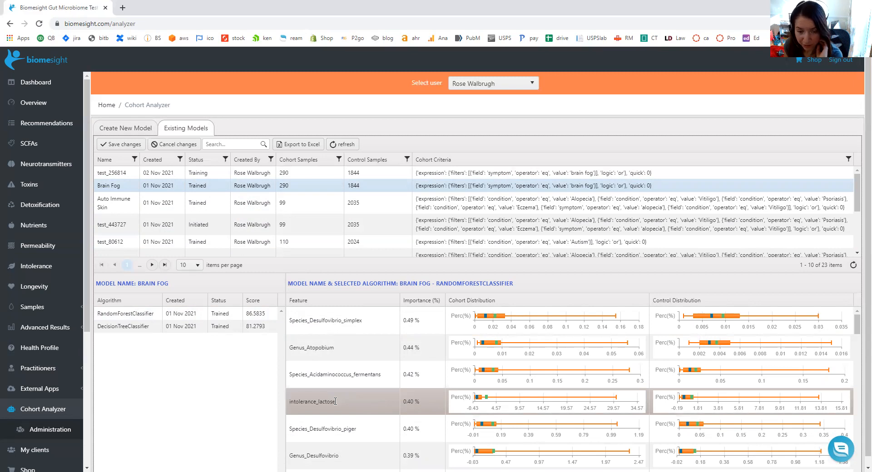
Show the intolerance_lactose distribution statistics for the cohort and the controls side by side.
click(495, 402)
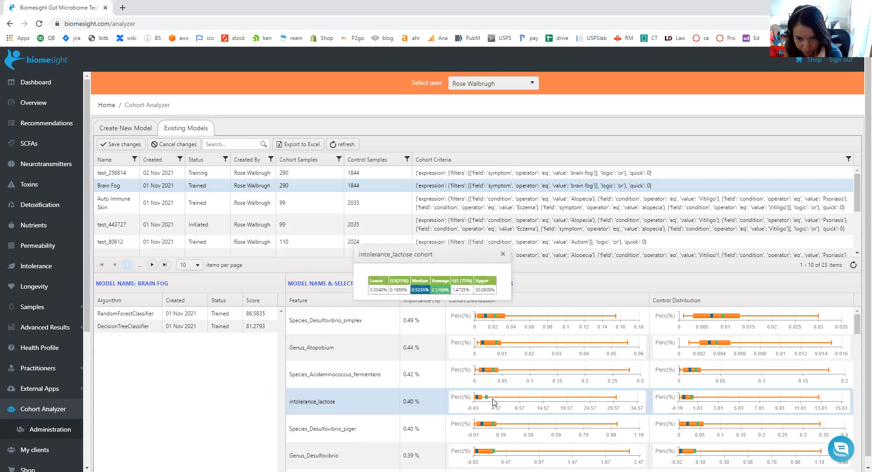
click(685, 408)
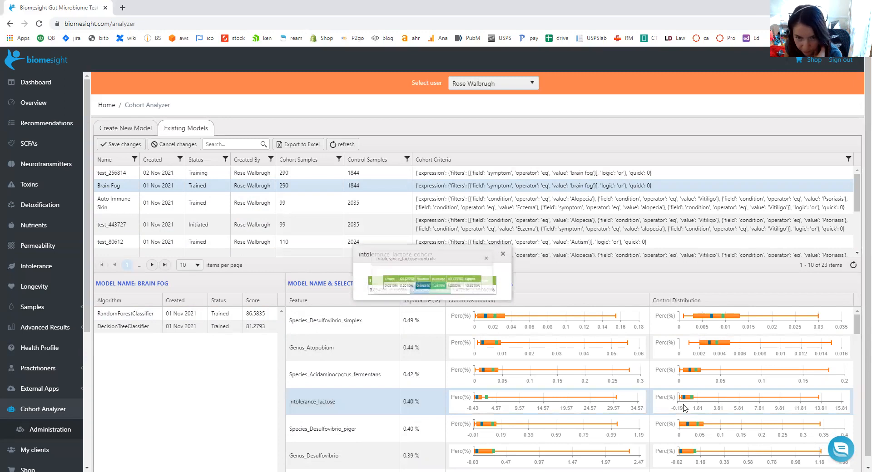
drag(418, 254, 584, 255)
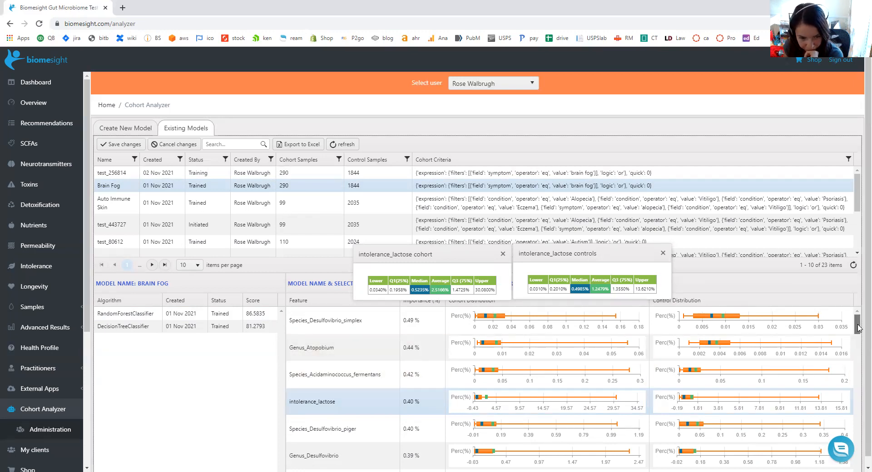
Examine the Brain Fog model's lower-ranked features and open the results of the Auto Immune Skin model.
scroll(858, 328, down, 1)
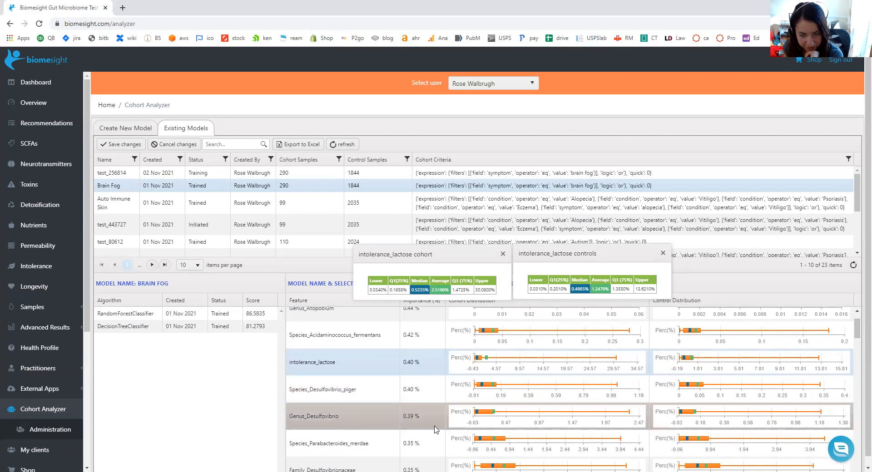
drag(858, 333, 858, 339)
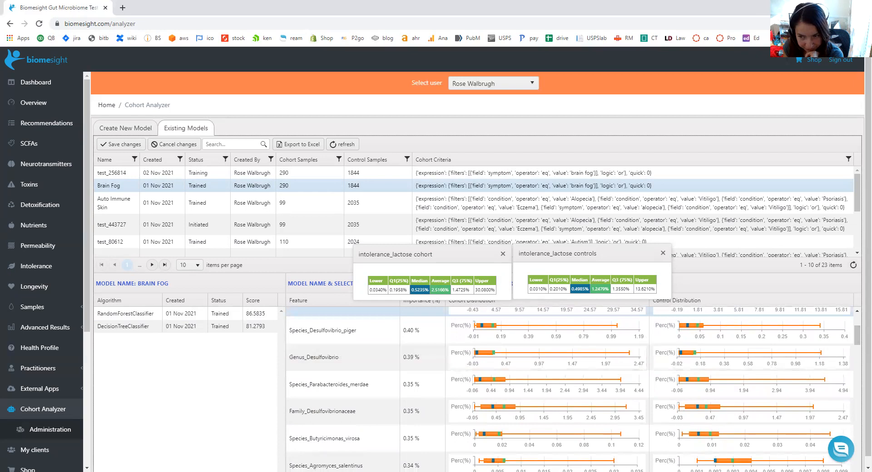
drag(858, 337, 858, 341)
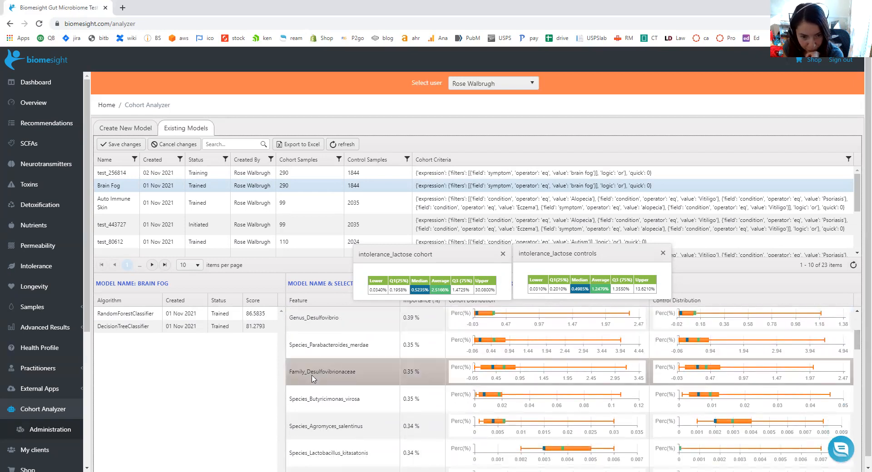
drag(859, 344, 859, 366)
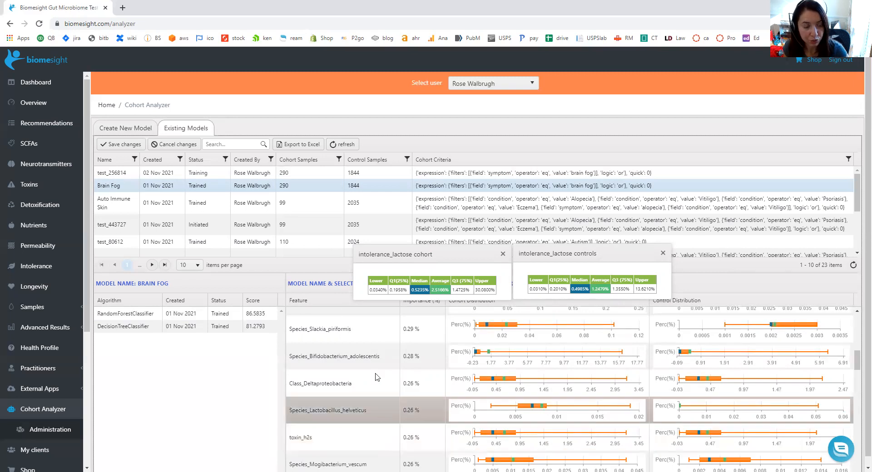
click(125, 201)
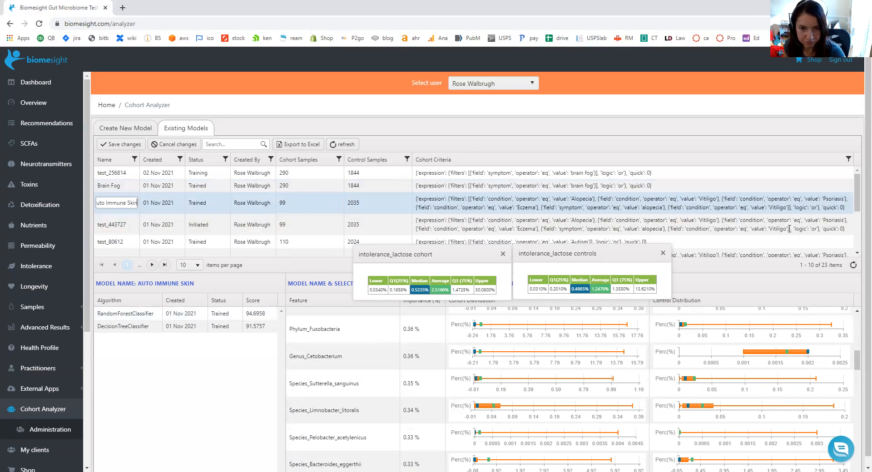
Remove Insomnia from the current conditions in the health profile and save the updated conditions.
drag(857, 191, 859, 202)
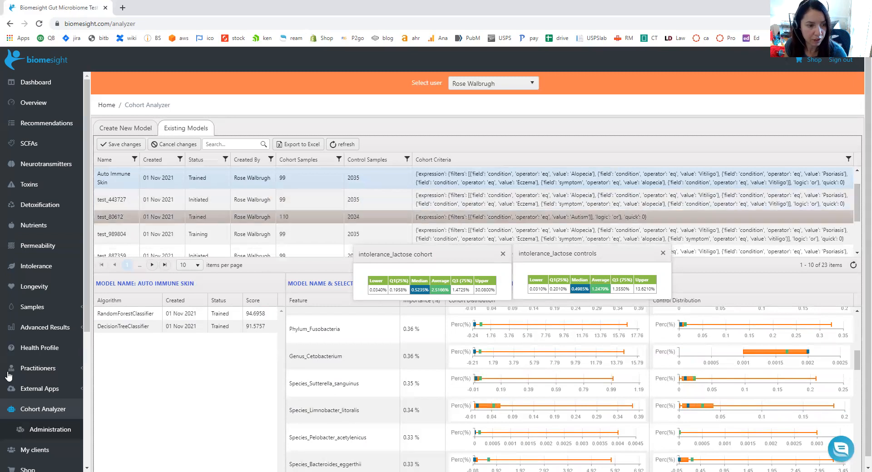
click(55, 349)
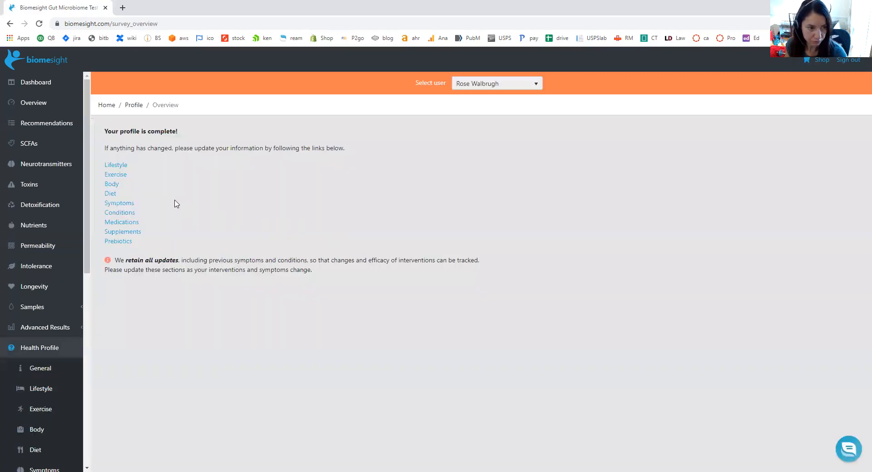
click(133, 218)
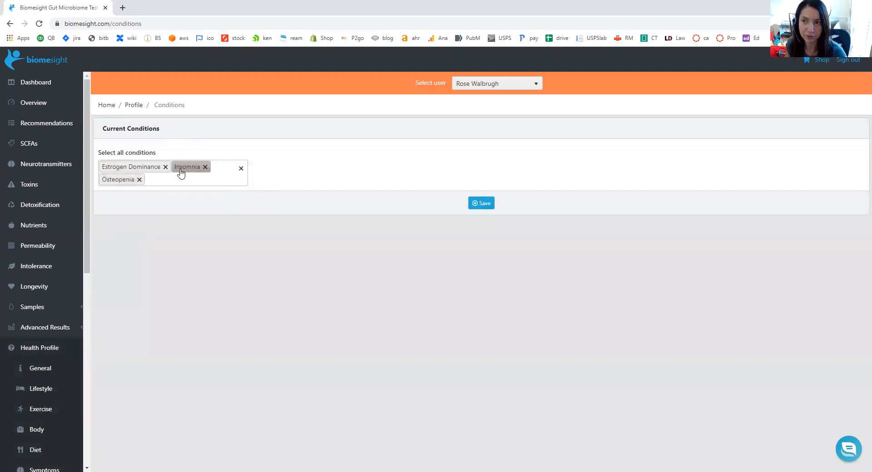
click(205, 167)
click(485, 191)
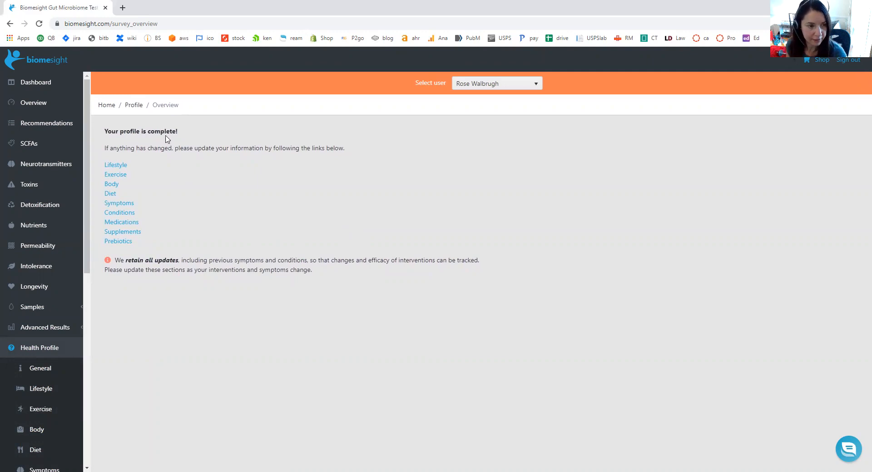
Return to the existing models in the Cohort Analyzer and view the test_256814 model's results.
drag(89, 249, 97, 374)
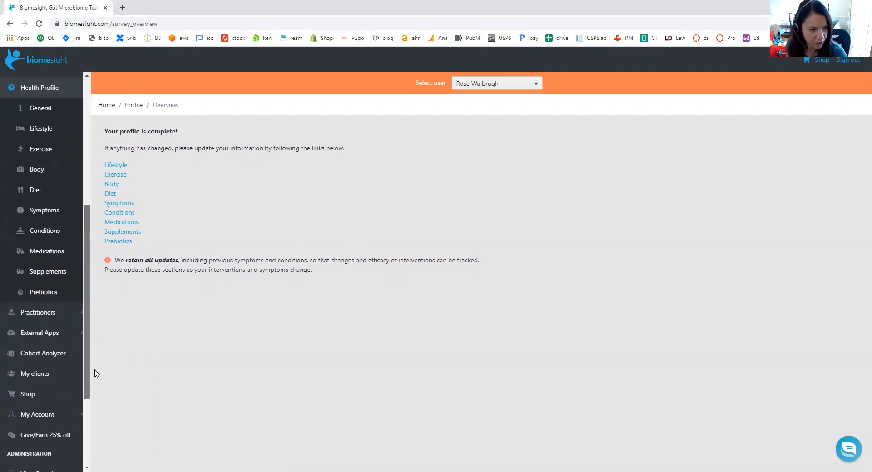
click(70, 354)
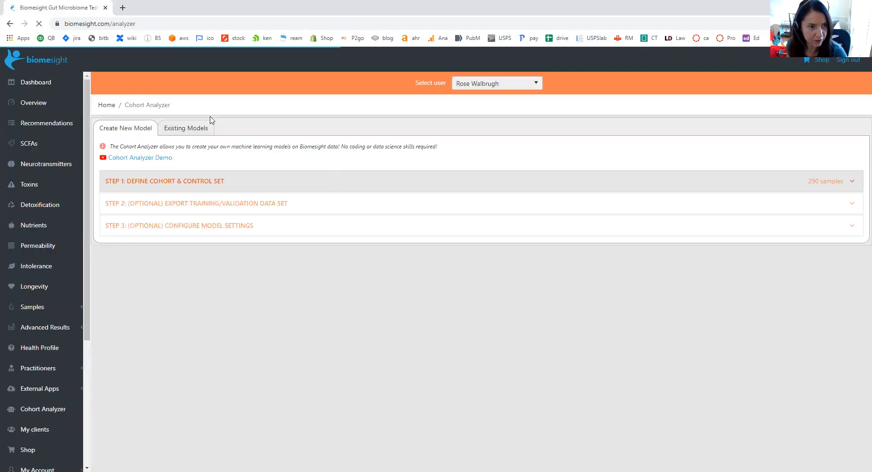
click(193, 130)
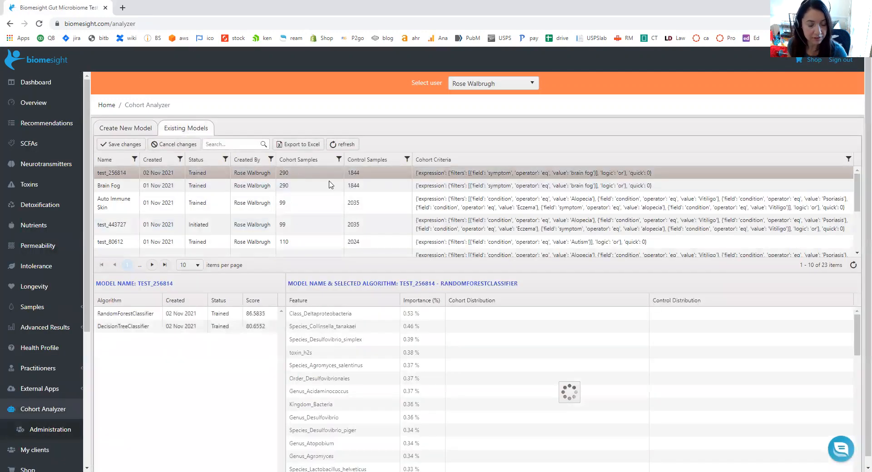